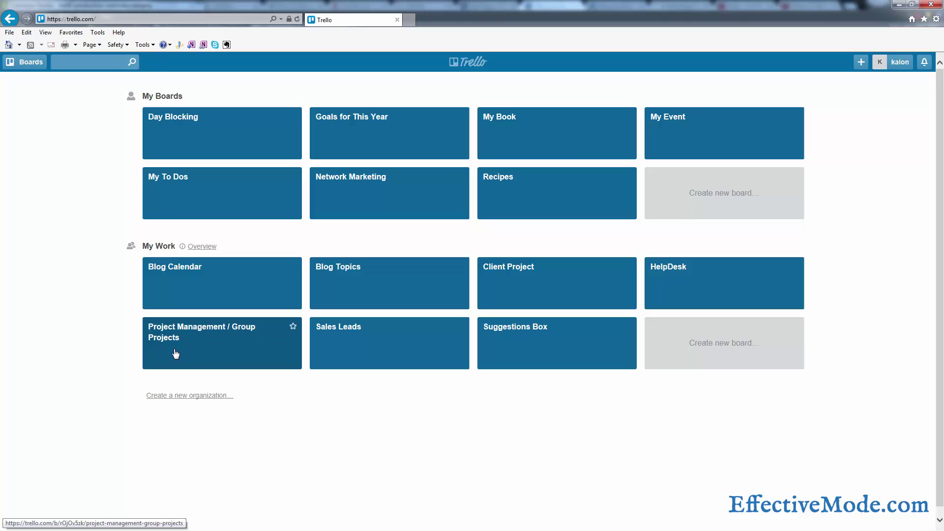
Open the 'Project Management / Group Projects' board from the Boards page.
left_click(216, 346)
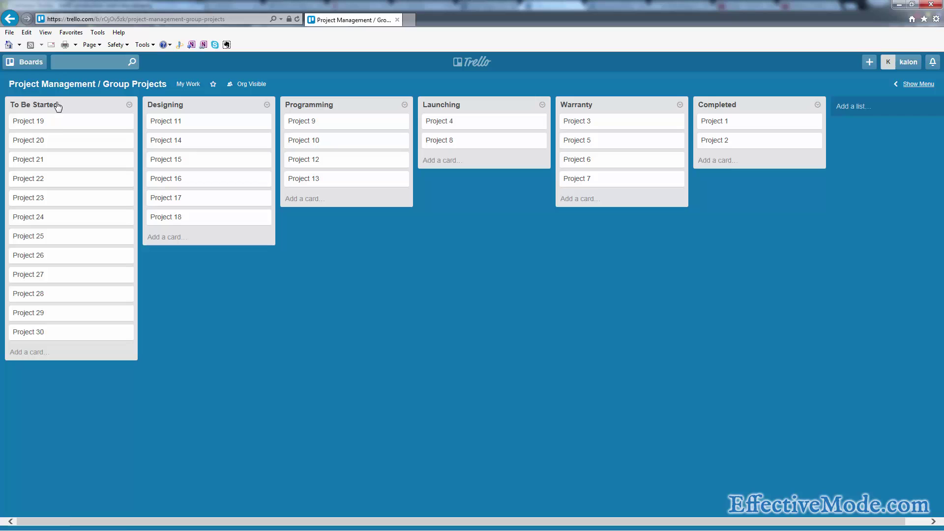
Move the Project 19 card from To Be Started, via Designing, to the bottom of the Programming list.
left_click_drag(52, 127, 172, 271)
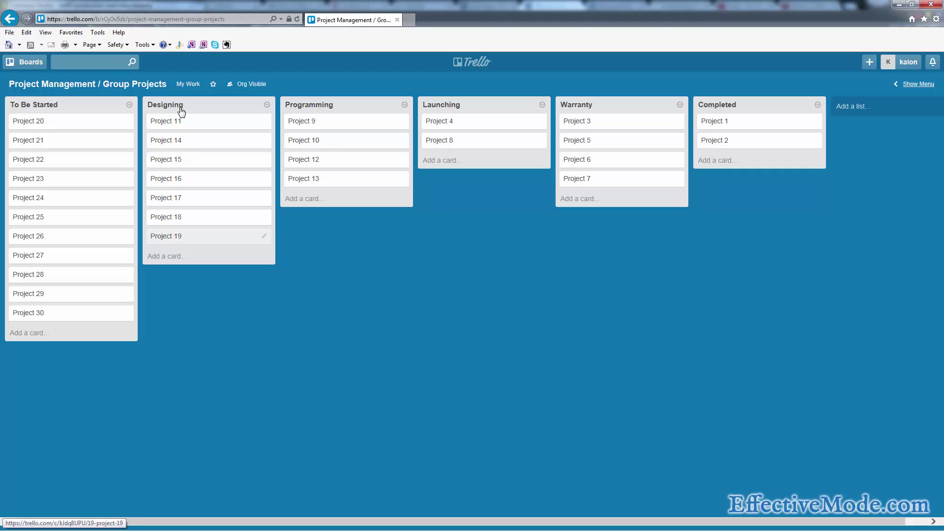
left_click_drag(191, 243, 335, 209)
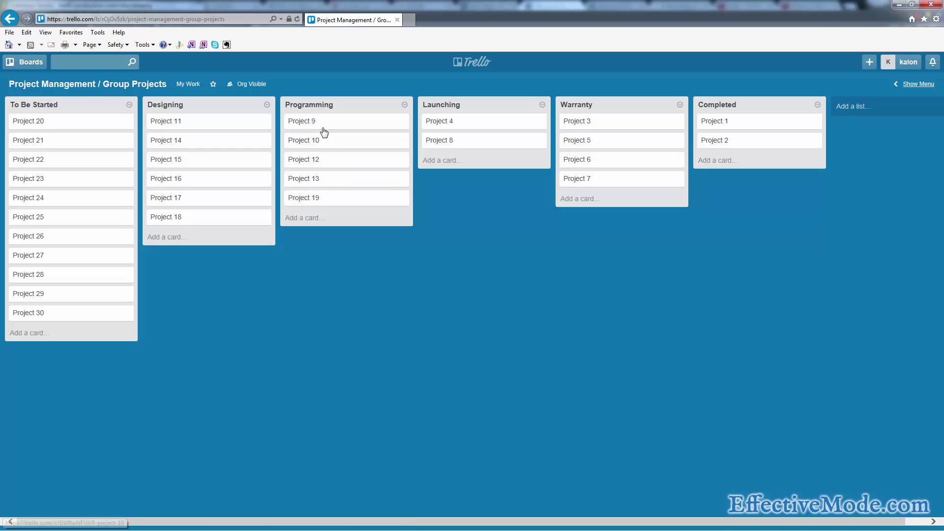
mouse_move(322, 139)
left_mouse_down()
mouse_move(323, 183)
mouse_move(325, 148)
left_mouse_up()
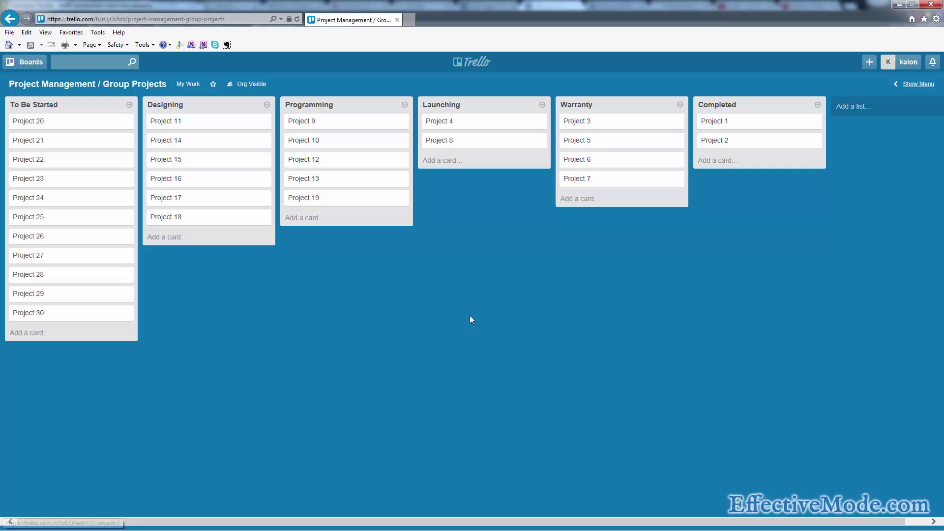
Open Project 11's label choices and rename the green label to '1/3 design'.
left_click(202, 125)
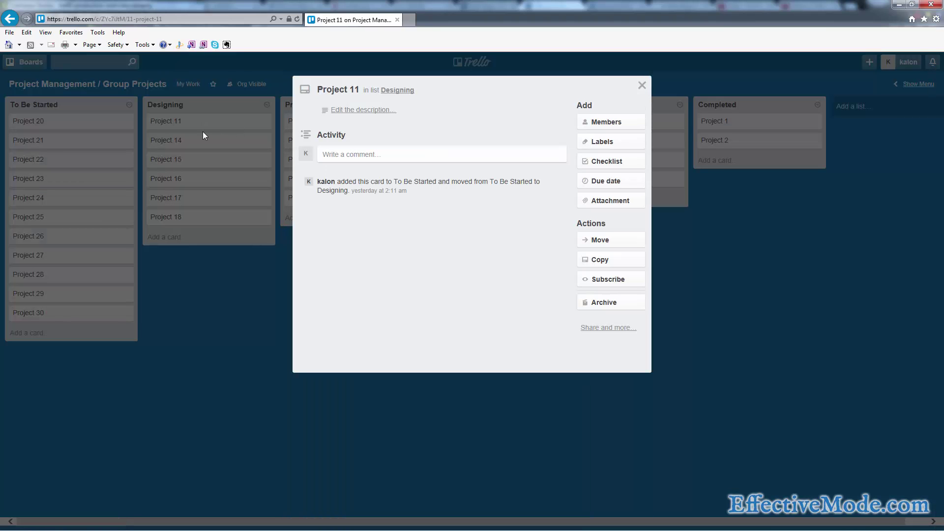
left_click(598, 142)
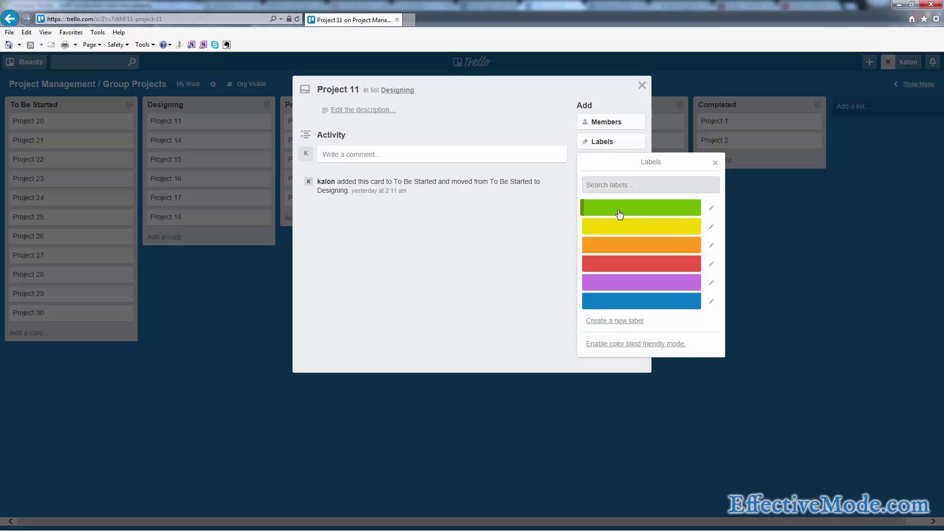
left_click(711, 207)
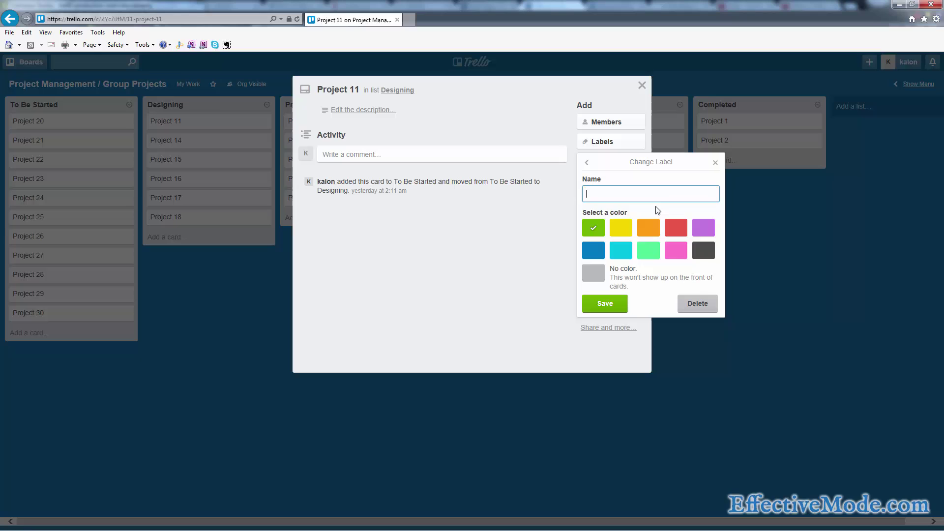
type("1/3 design")
key("Return")
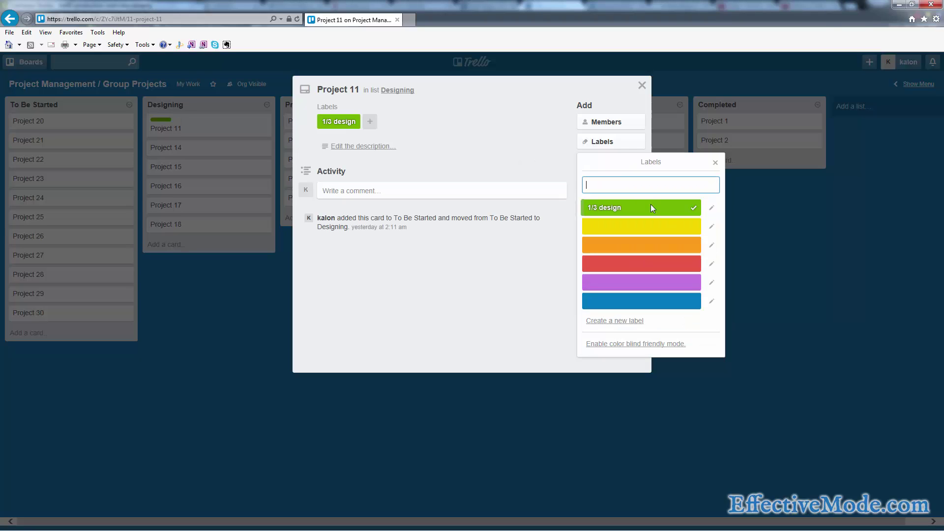
Name the yellow label '2/3 designed' and correct the green label to '1/3 designed'.
left_click(711, 227)
type("2/3")
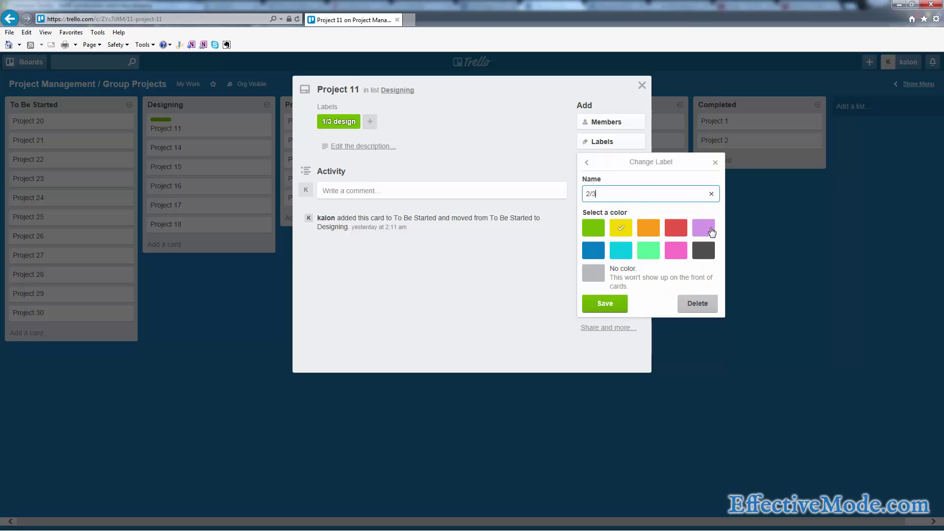
type(" designed")
key("Return")
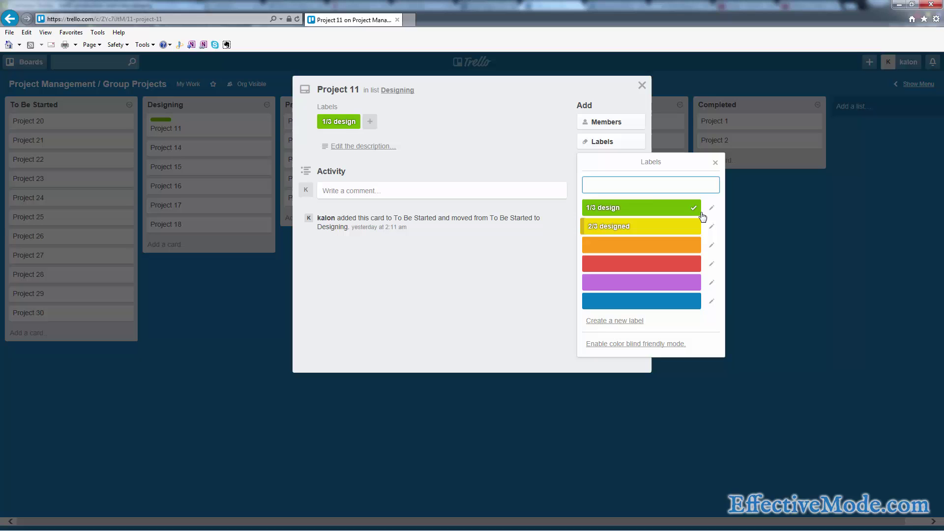
left_click(711, 206)
type("ed")
key("Return")
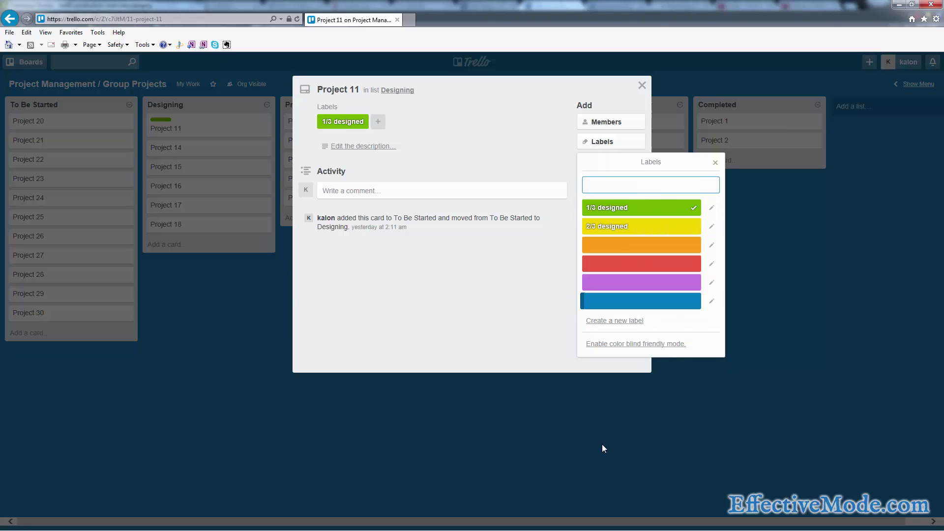
left_click(603, 447)
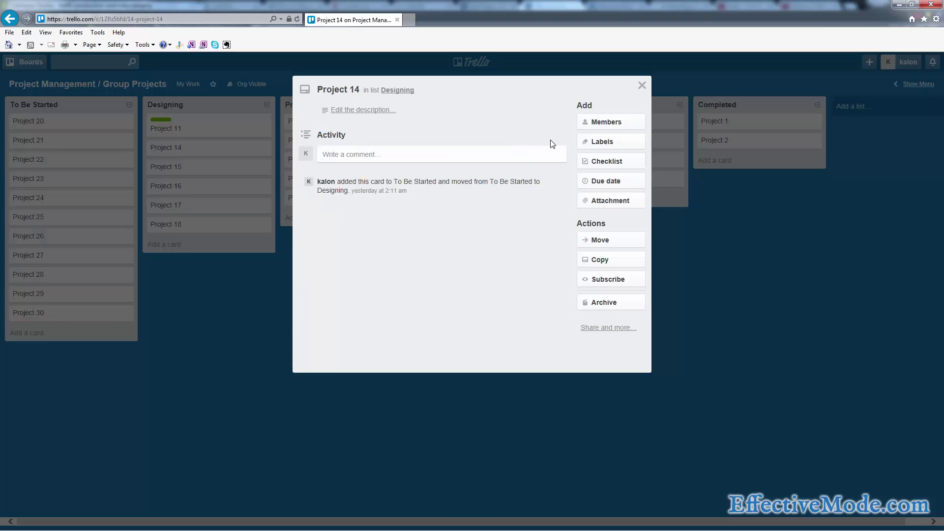
Add the yellow '2/3 designed' label to Project 14 and close its card.
left_click(618, 141)
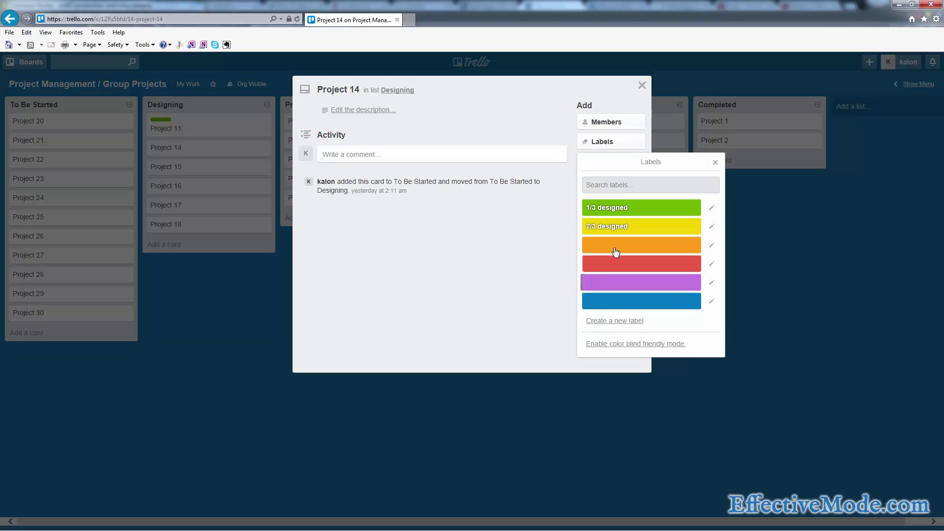
left_click(616, 232)
left_click(474, 397)
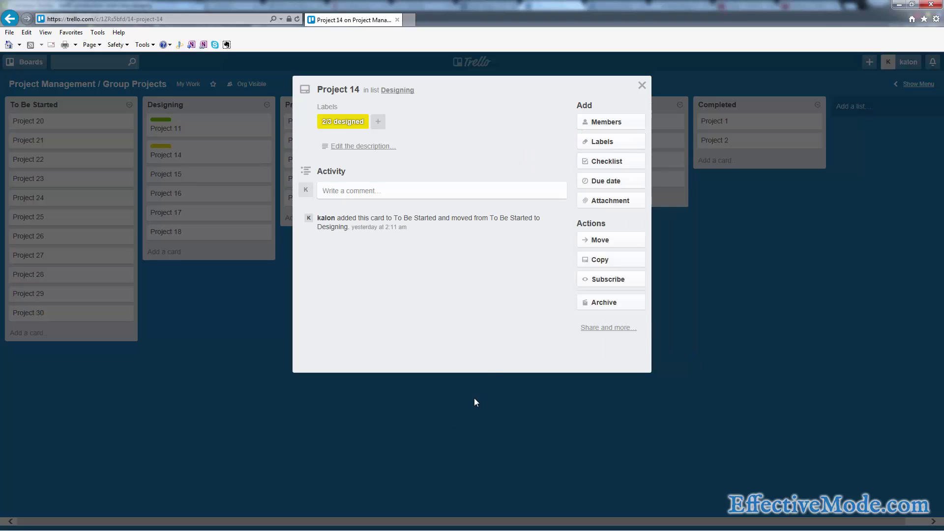
left_click(205, 344)
Add the yellow '2/3 designed' label to Project 15 and return to the board.
left_click(208, 178)
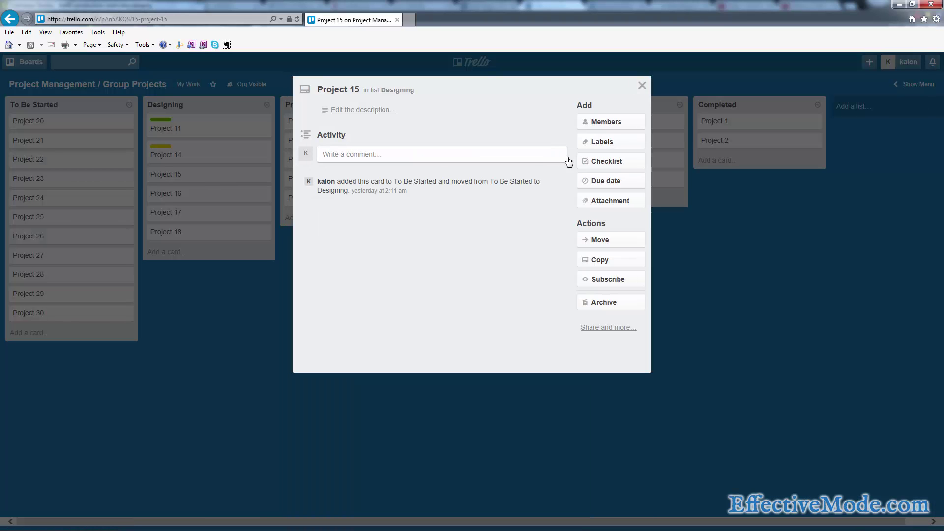
left_click(598, 147)
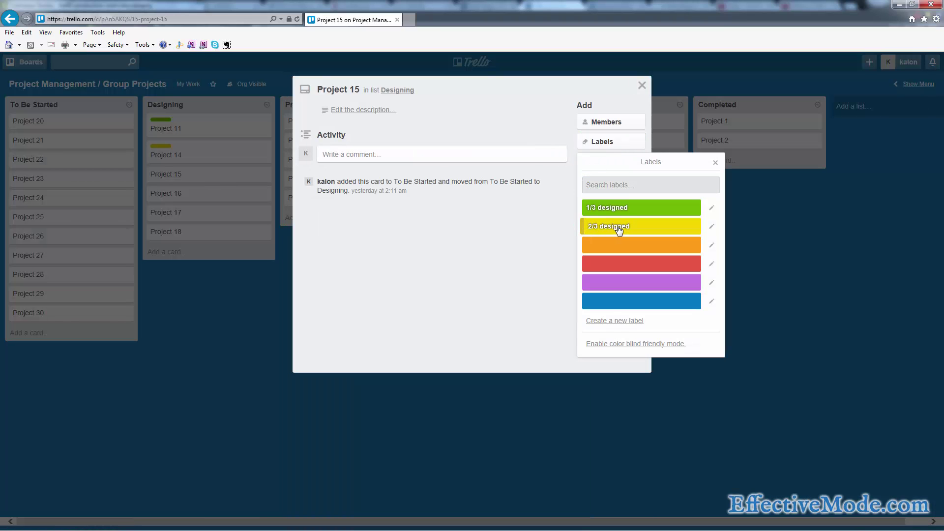
left_click(618, 228)
left_click(194, 305)
left_click(194, 306)
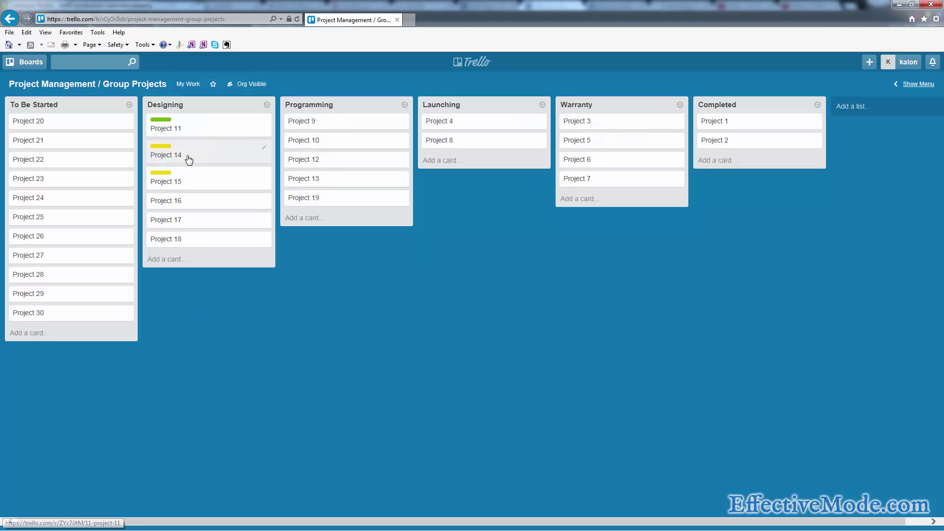
Place Project 14 first in the Programming list and untick its yellow '2/3 designed' label.
left_click_drag(197, 154, 343, 126)
left_click(344, 126)
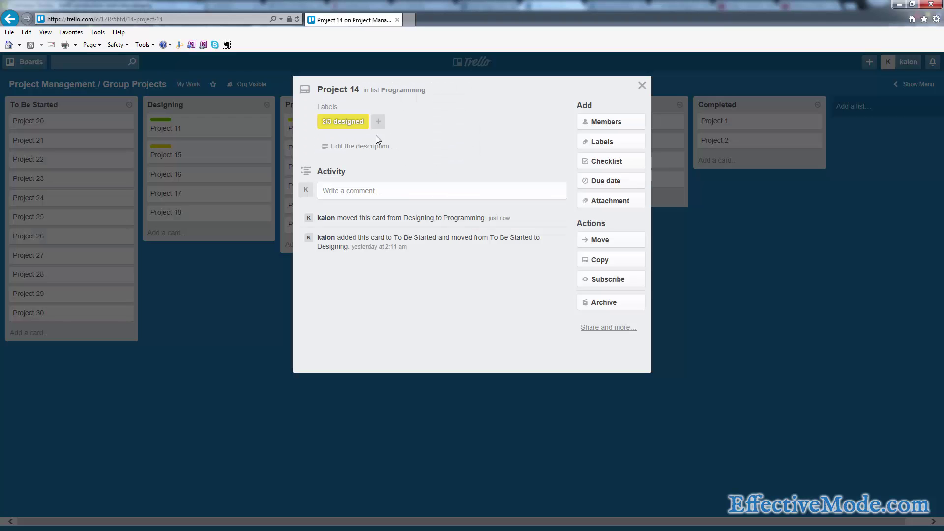
left_click(605, 141)
left_click(605, 142)
left_click(605, 141)
left_click(674, 229)
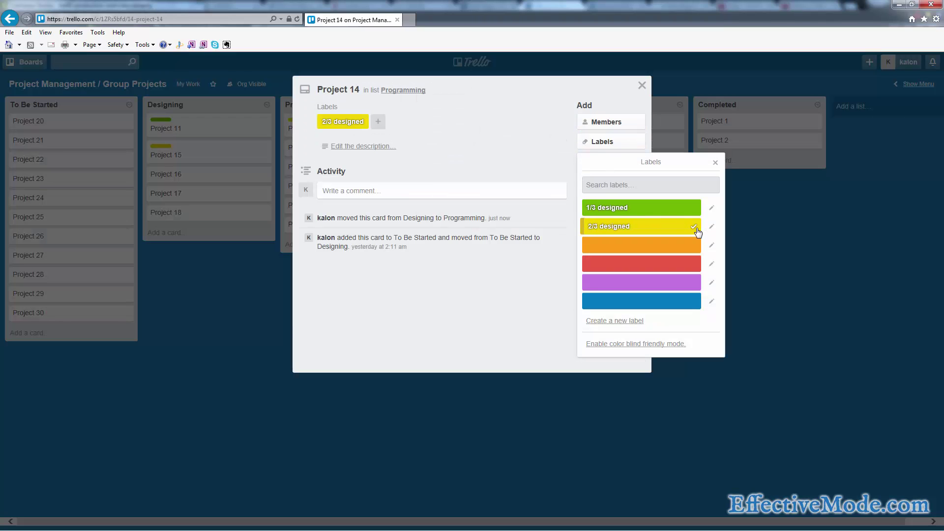
key("Escape")
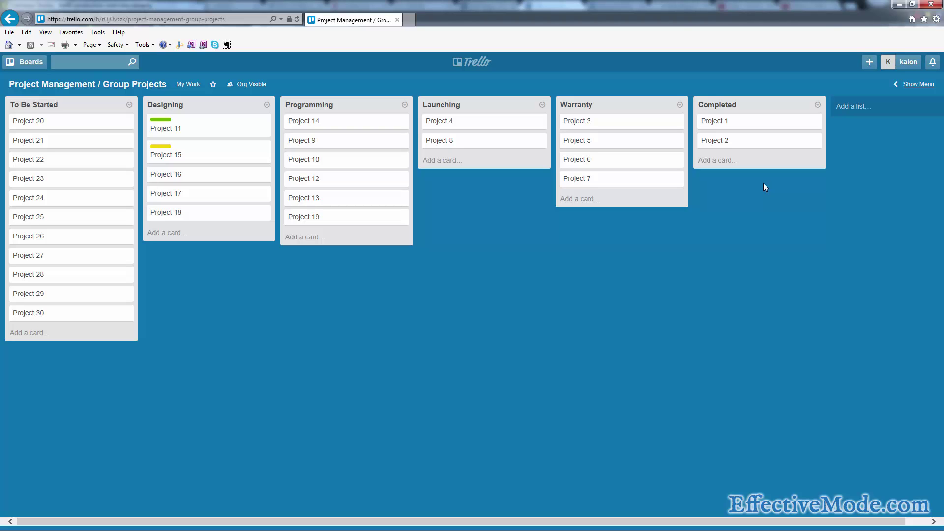
left_click(235, 133)
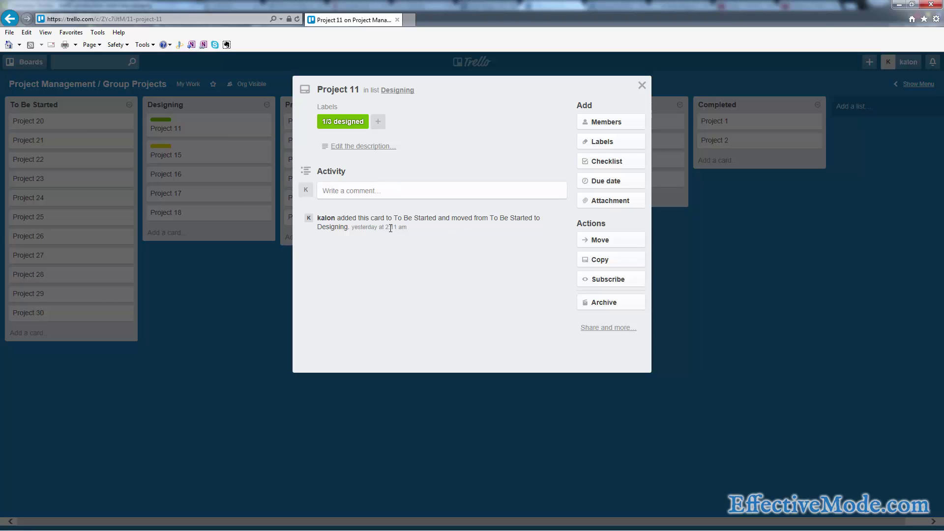
left_click(370, 190)
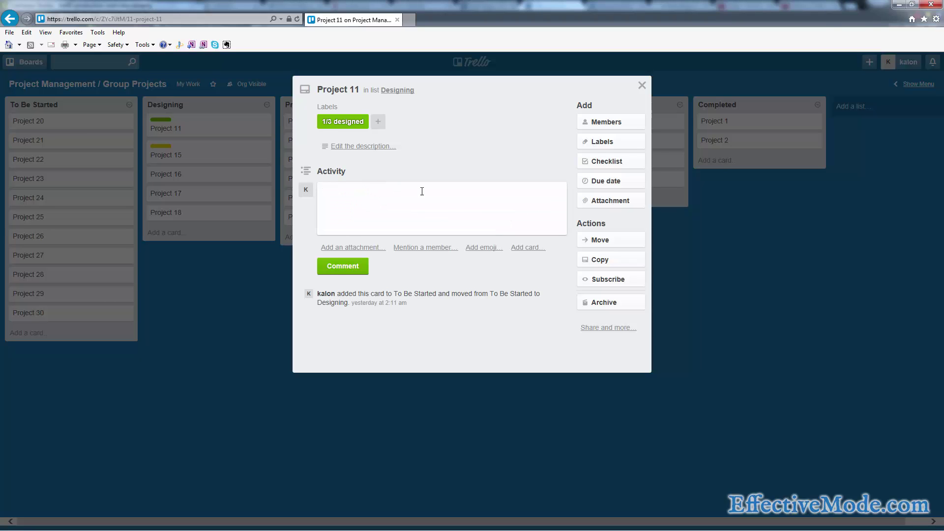
left_click(606, 162)
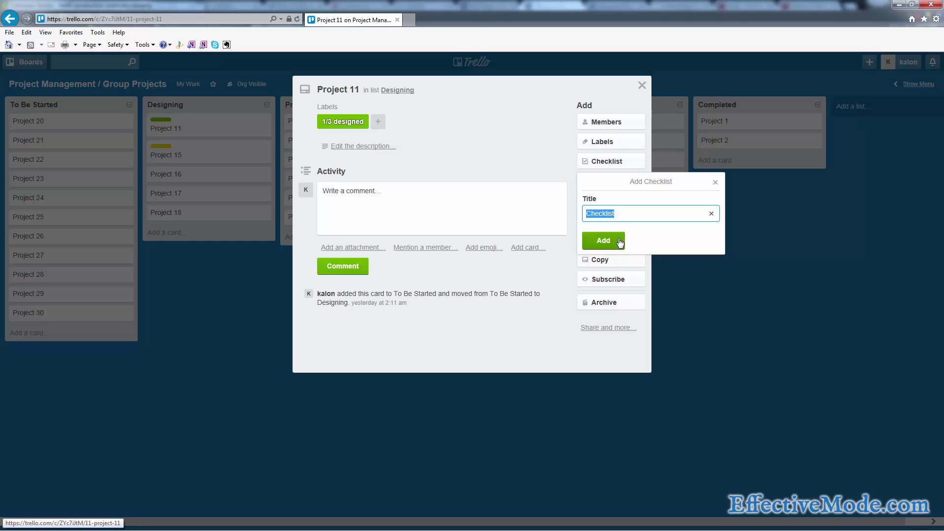
left_click(714, 182)
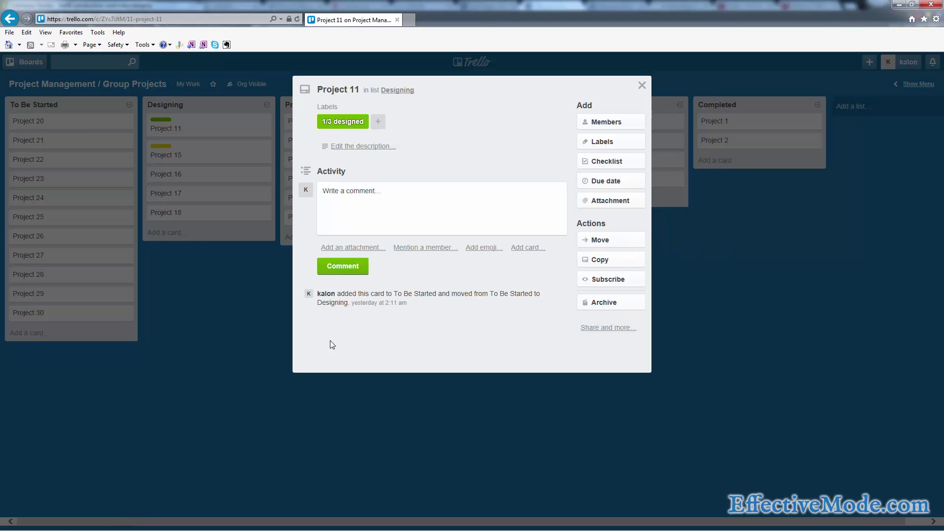
left_click(643, 85)
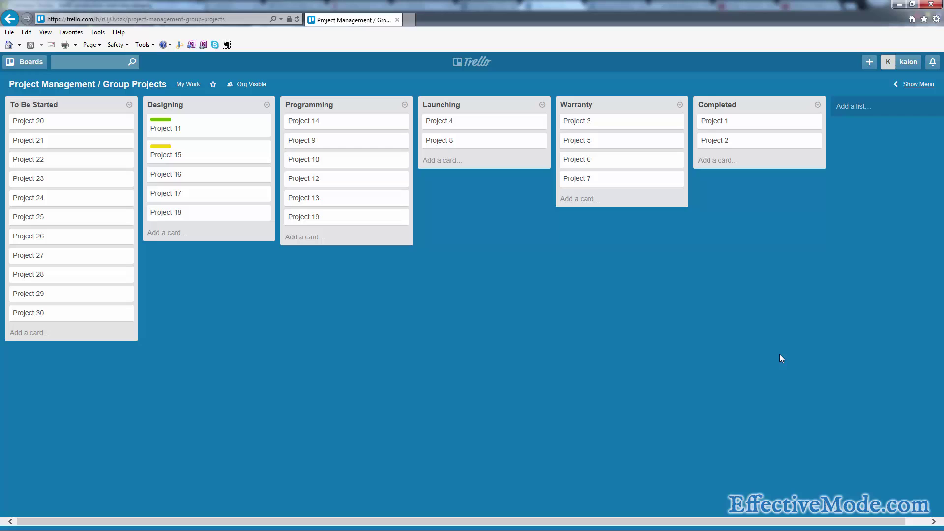